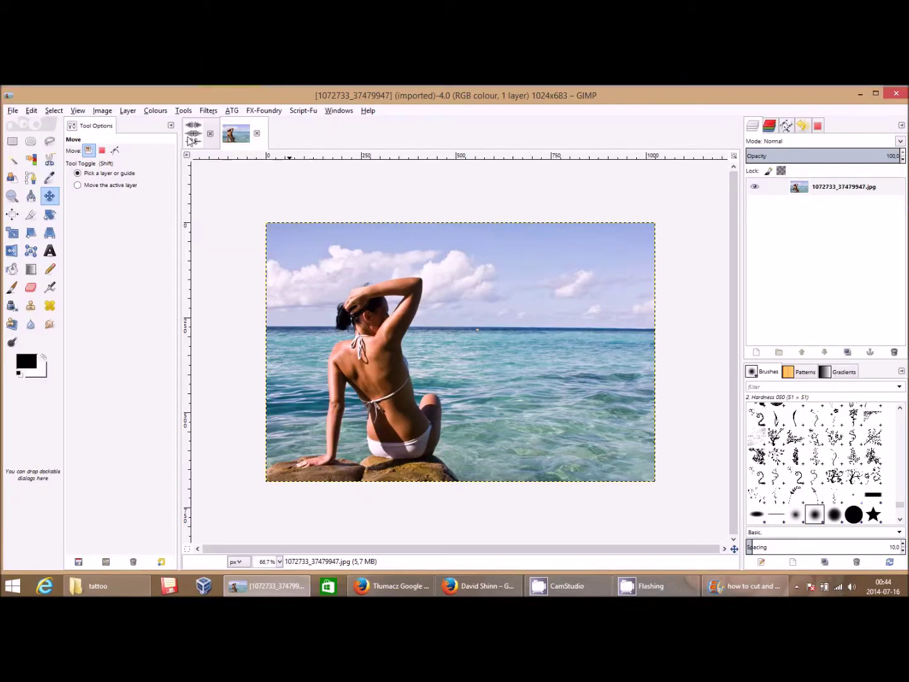
Bring up the three-design tribal tattoo image and choose the Rectangle Select tool.
left_click(192, 133)
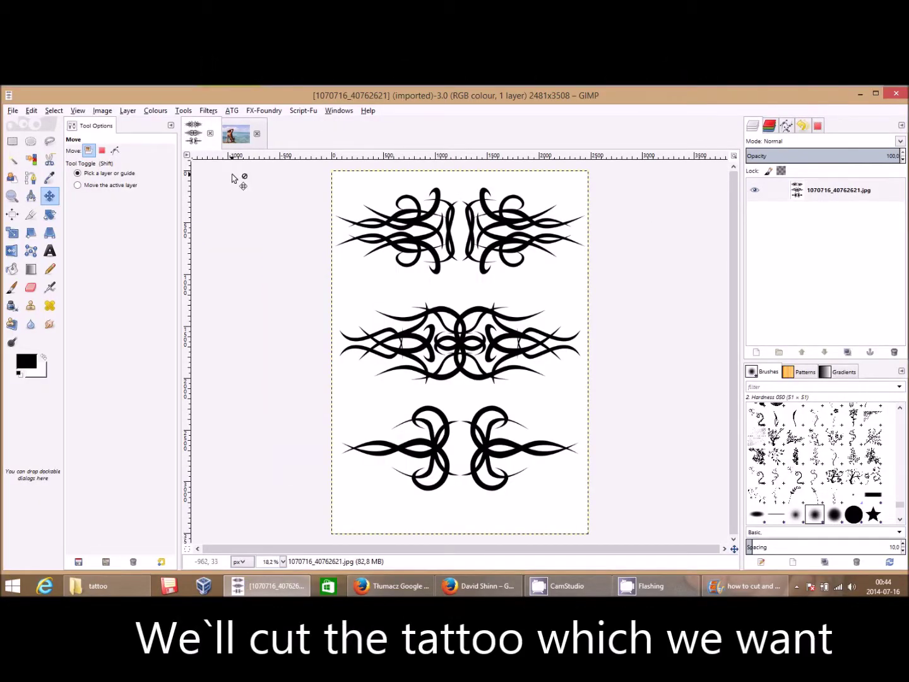
left_click(16, 144)
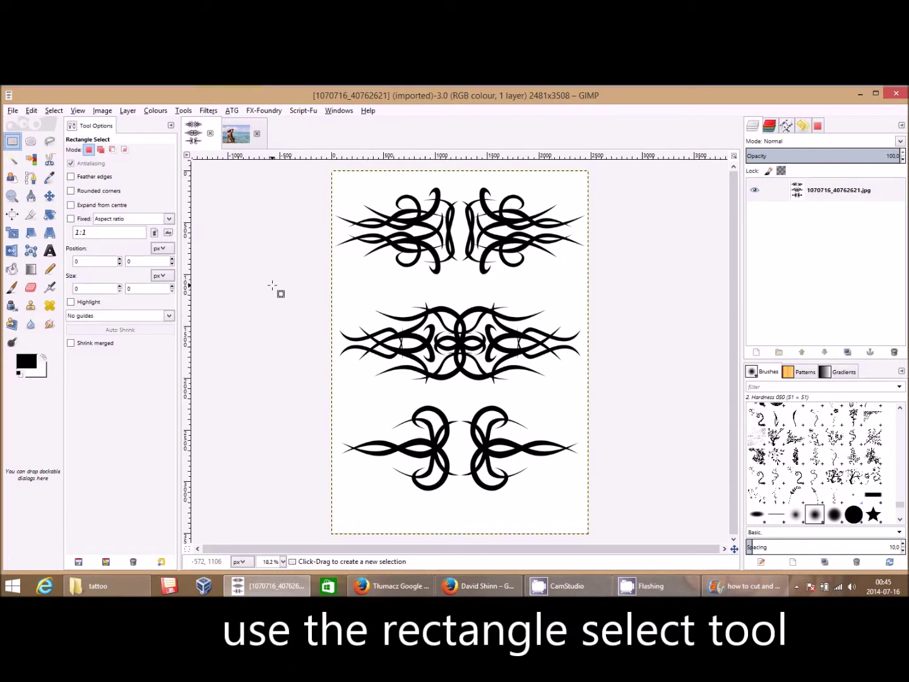
Box-select the middle tribal design and crop the image to it, giving 2481×1039.
left_click_drag(273, 287, 432, 344)
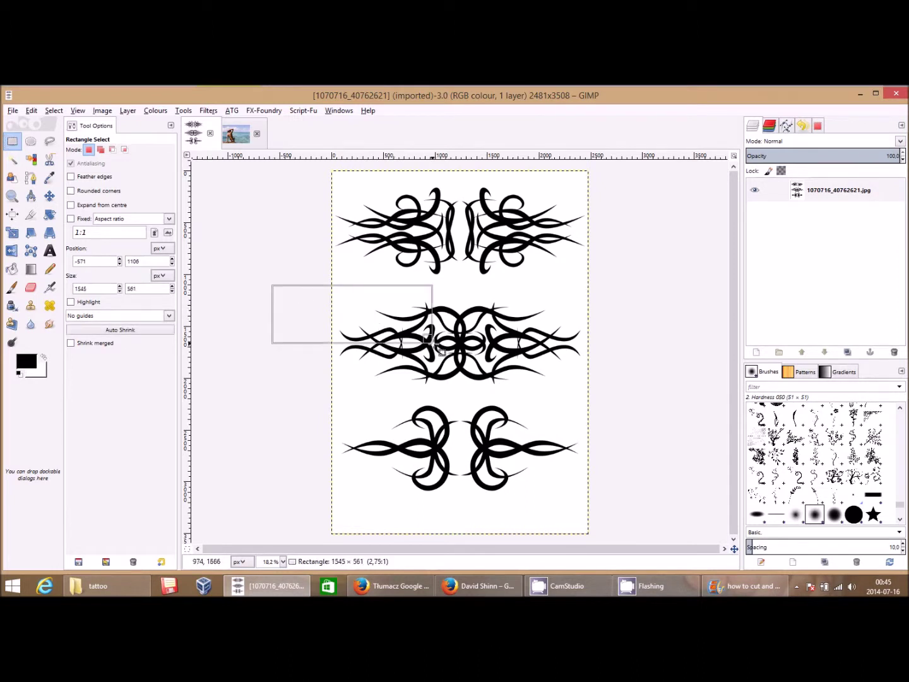
left_click_drag(555, 373, 617, 393)
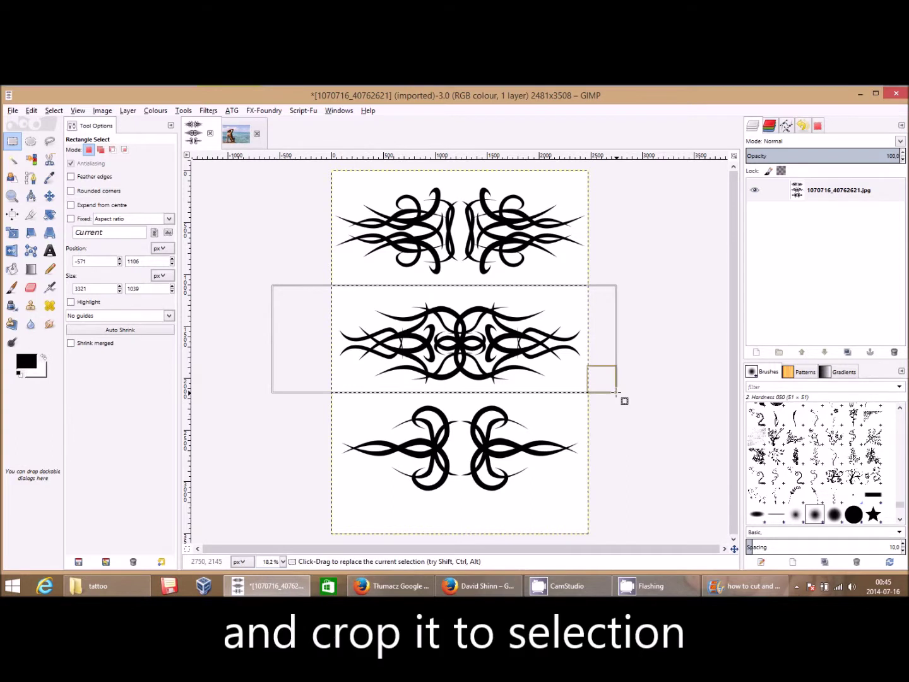
left_click(103, 111)
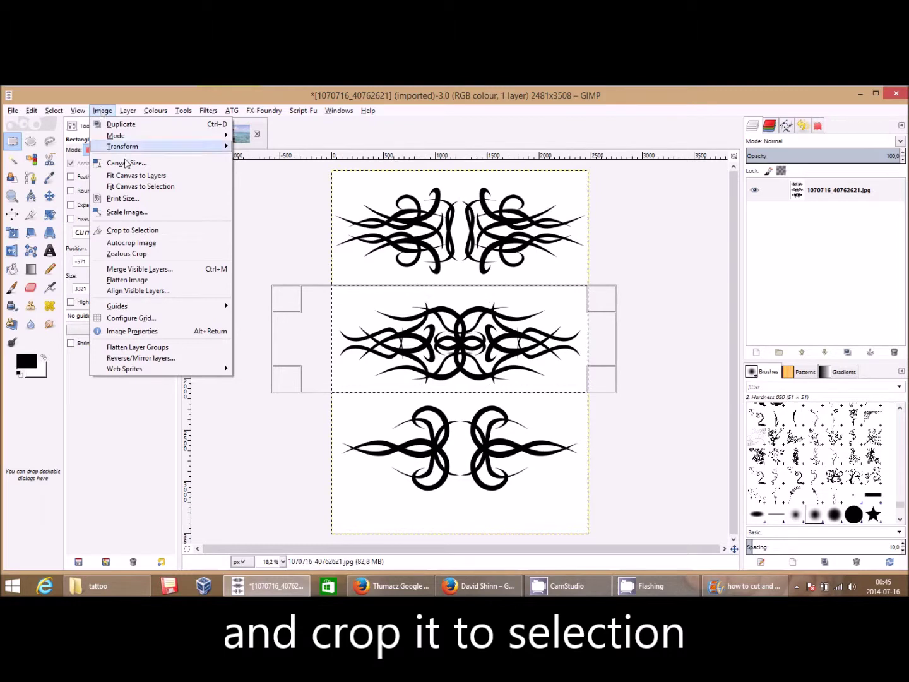
left_click(133, 230)
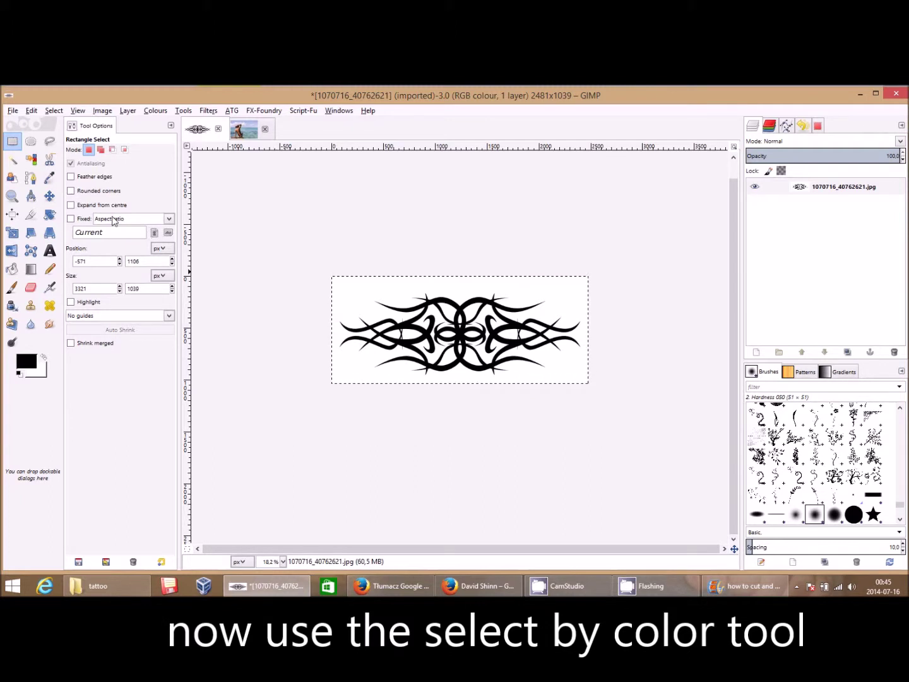
Select the black tattoo shapes by colour, copy them, and return to the beach photo.
left_click(35, 162)
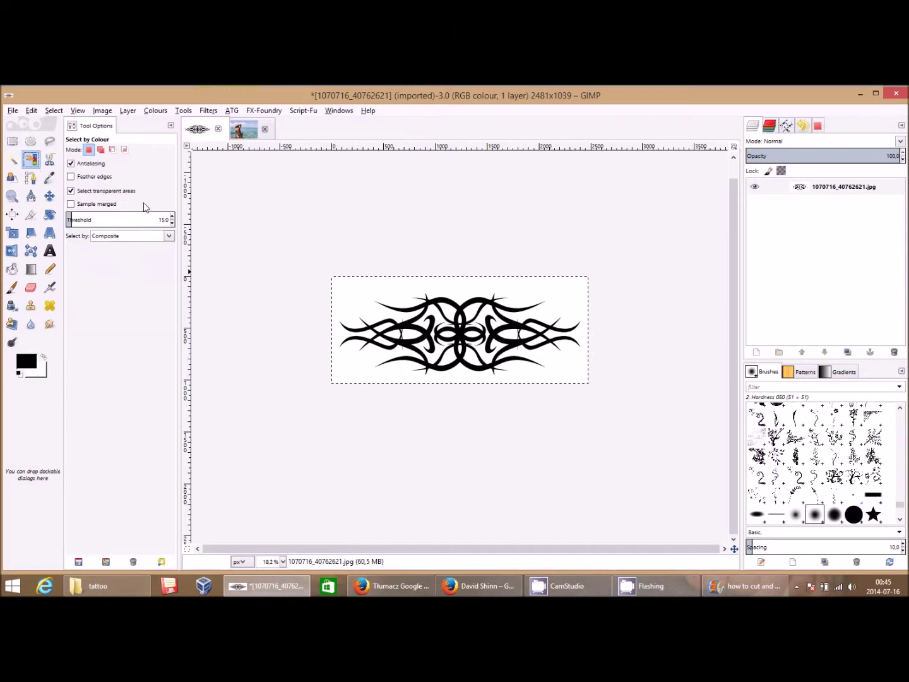
left_click(410, 329)
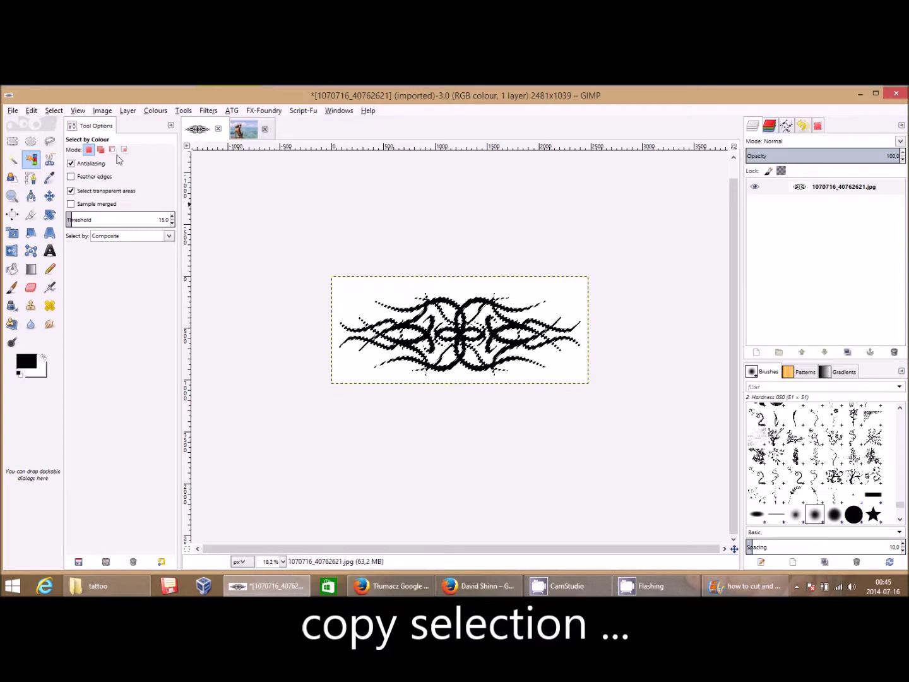
left_click(32, 110)
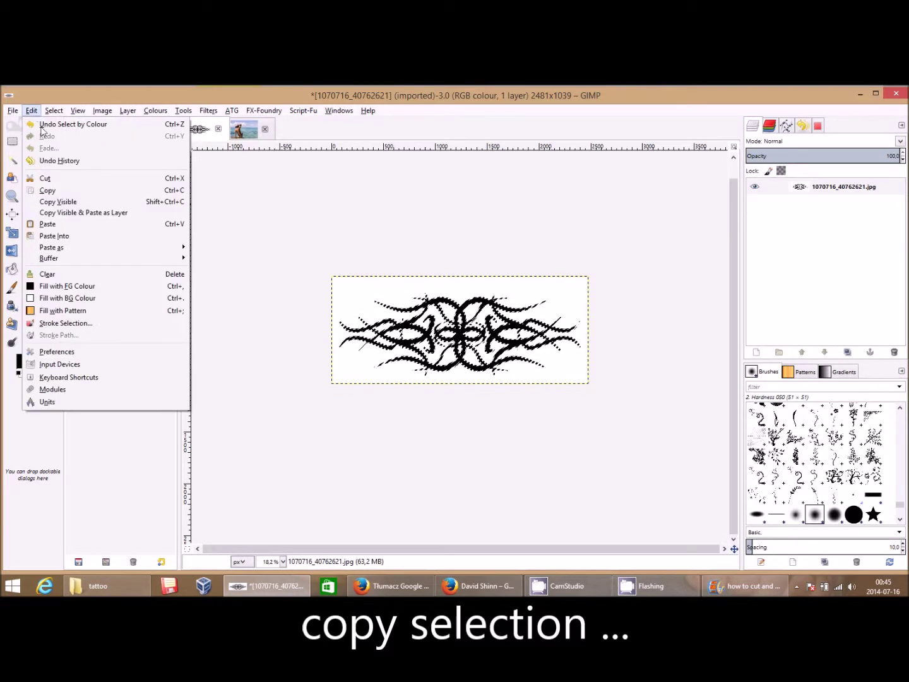
left_click(48, 190)
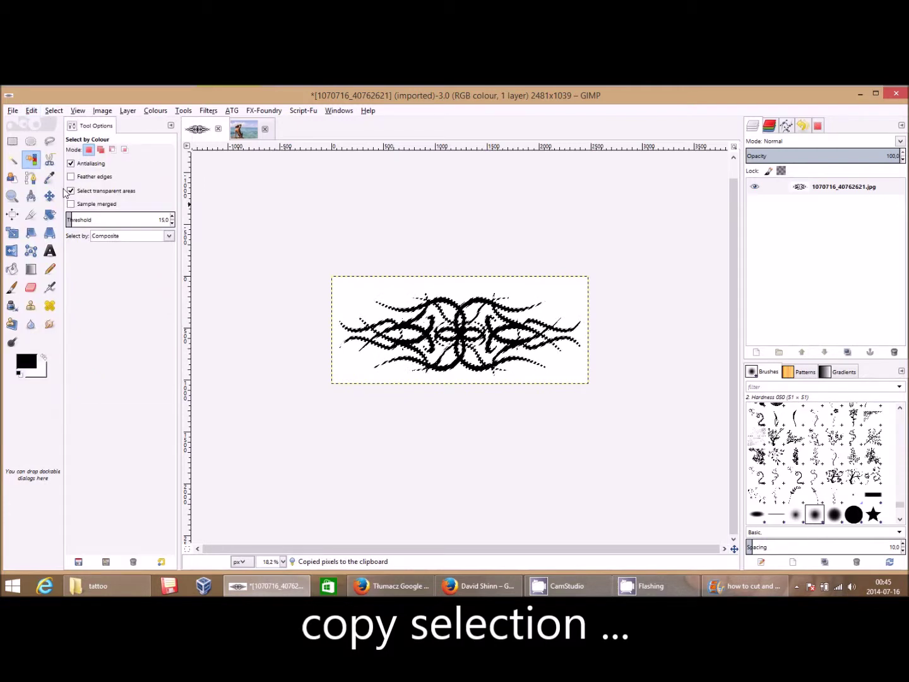
left_click(245, 129)
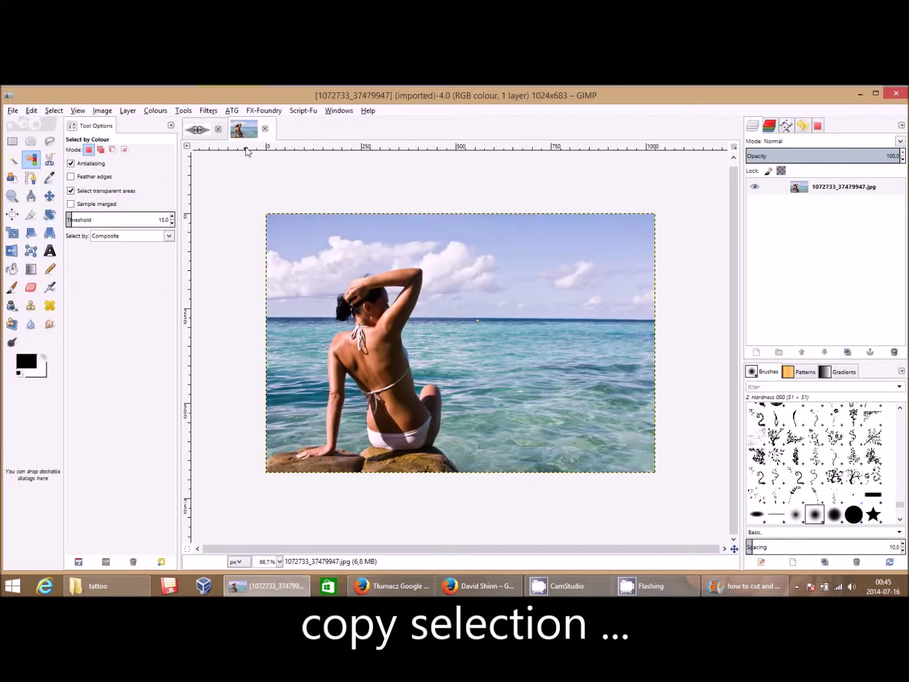
Paste the copied tribal design onto the beach photo as a floating selection.
left_click(31, 111)
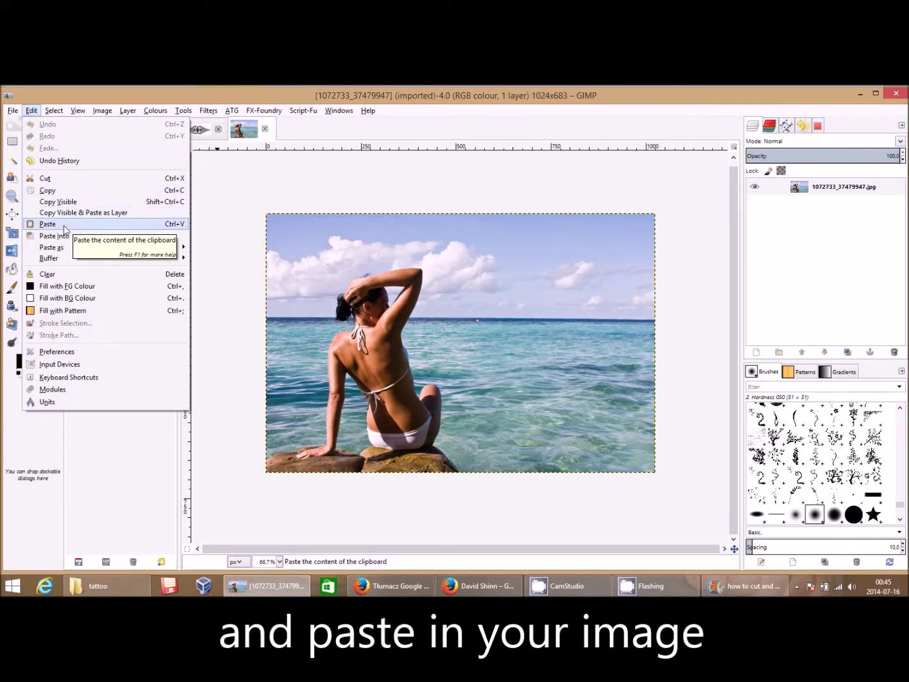
left_click(47, 224)
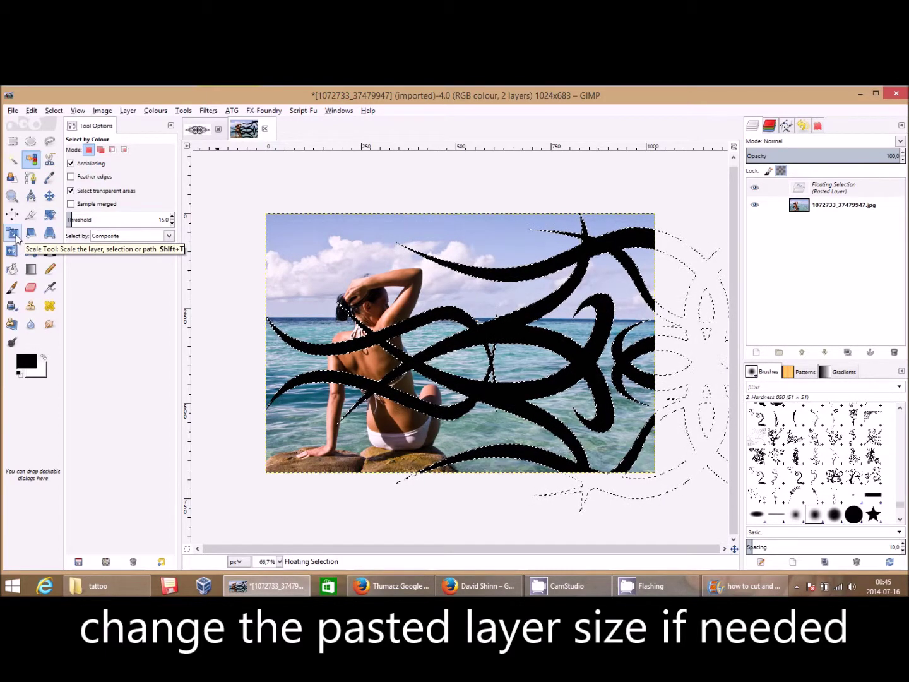
Scale the pasted tattoo down to 248×84 pixels.
left_click(12, 232)
left_click(480, 314)
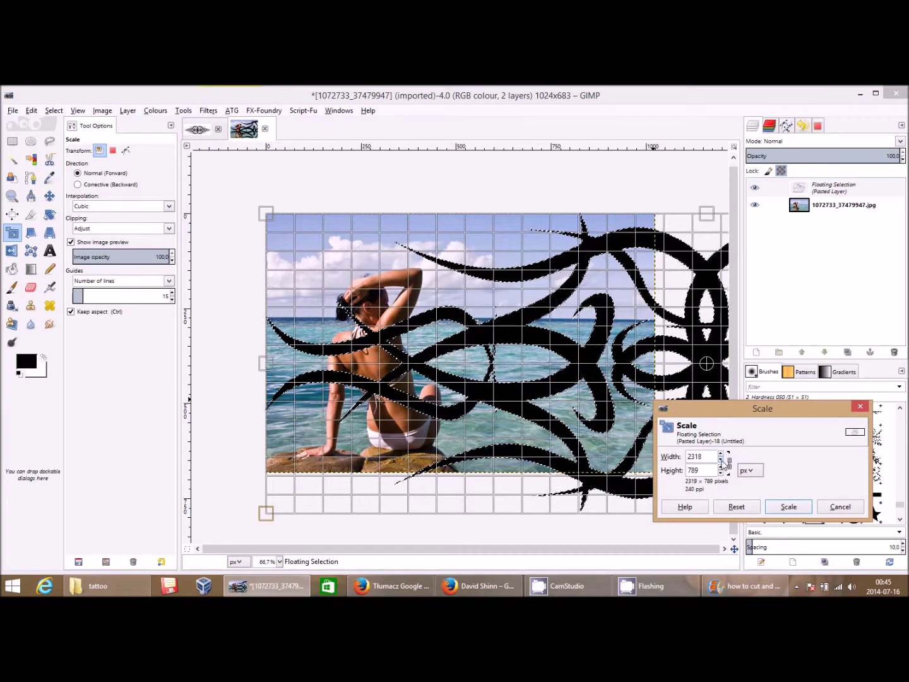
left_click(724, 459)
left_click(724, 460)
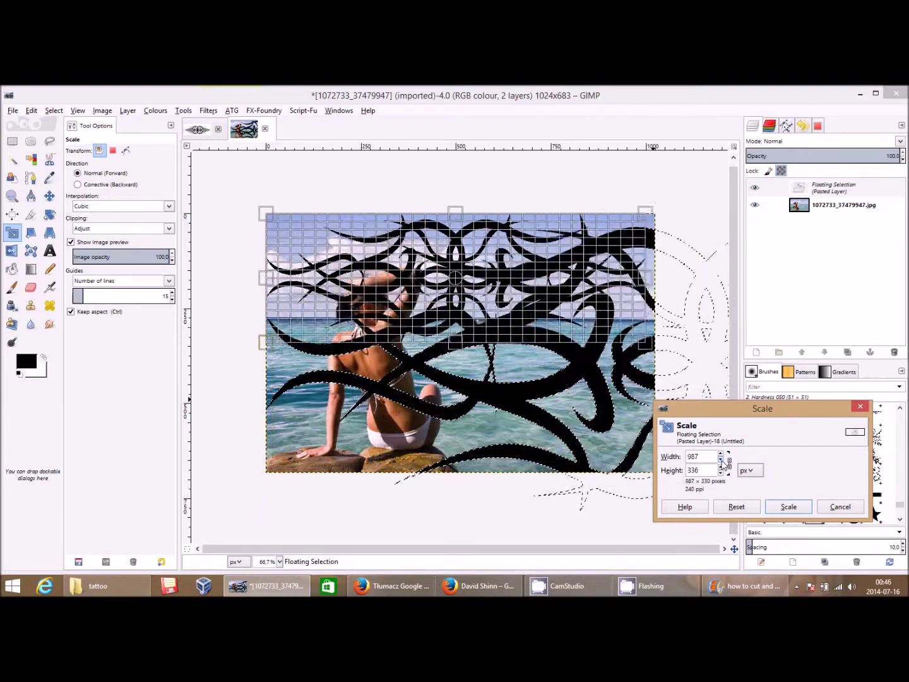
left_click(781, 508)
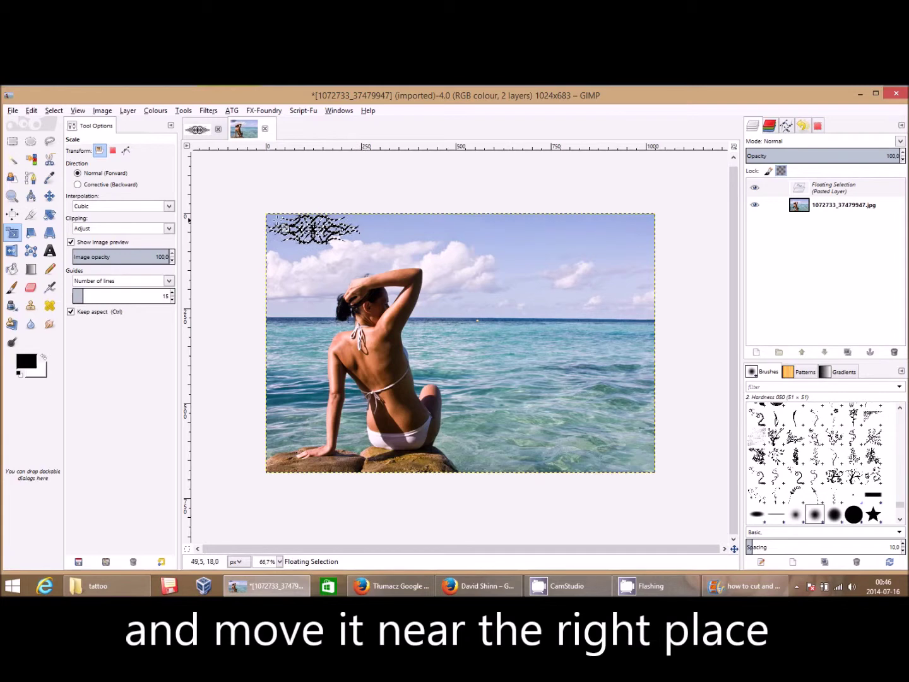
Move the tattoo onto her upper back, shrink it to 176×60, and nudge it into position.
left_click(51, 200)
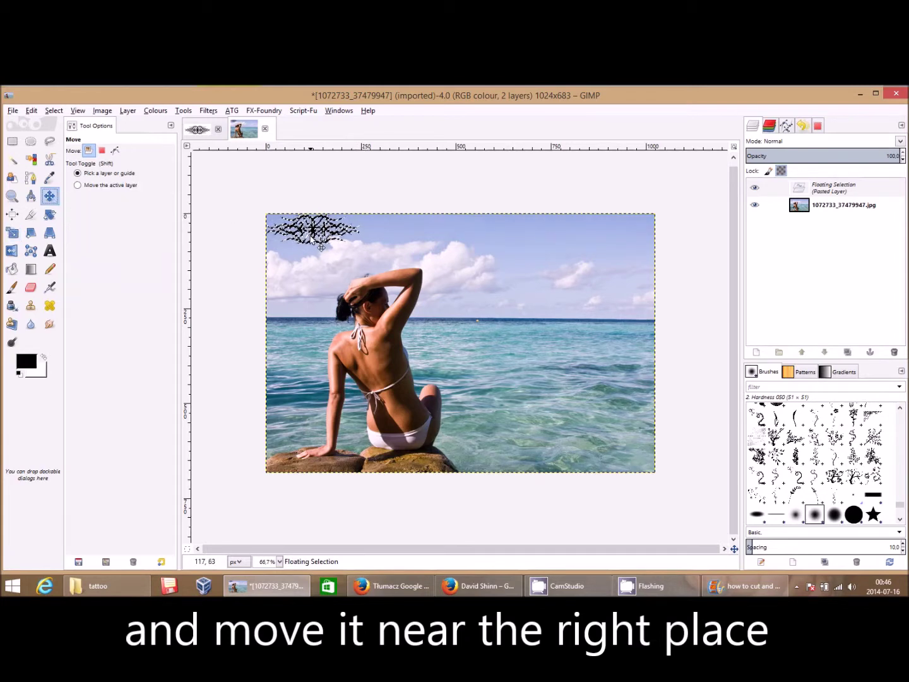
mouse_move(319, 234)
left_mouse_down()
mouse_move(371, 329)
mouse_move(377, 362)
left_mouse_up()
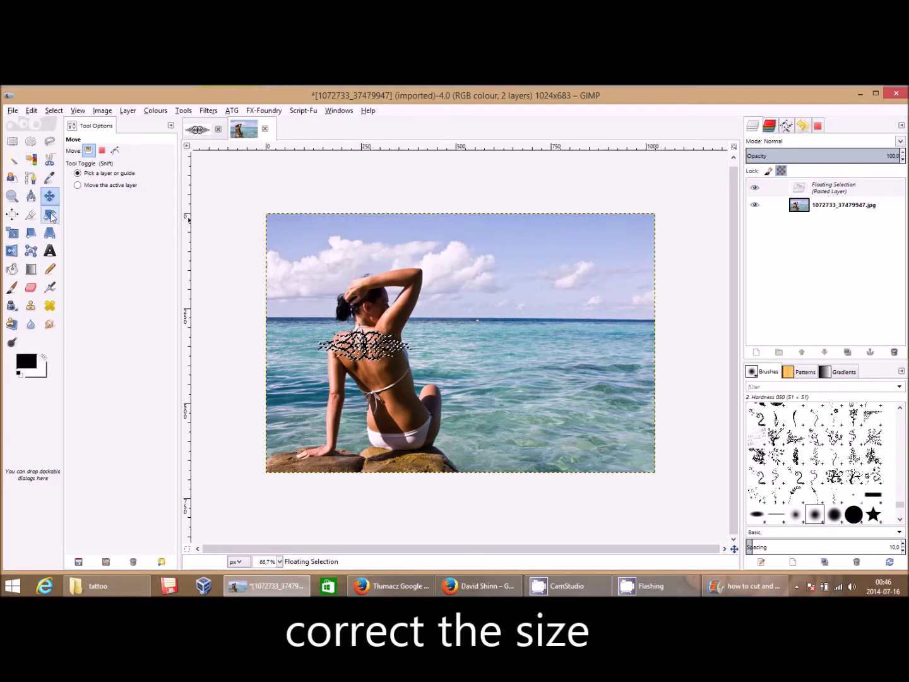
left_click(12, 232)
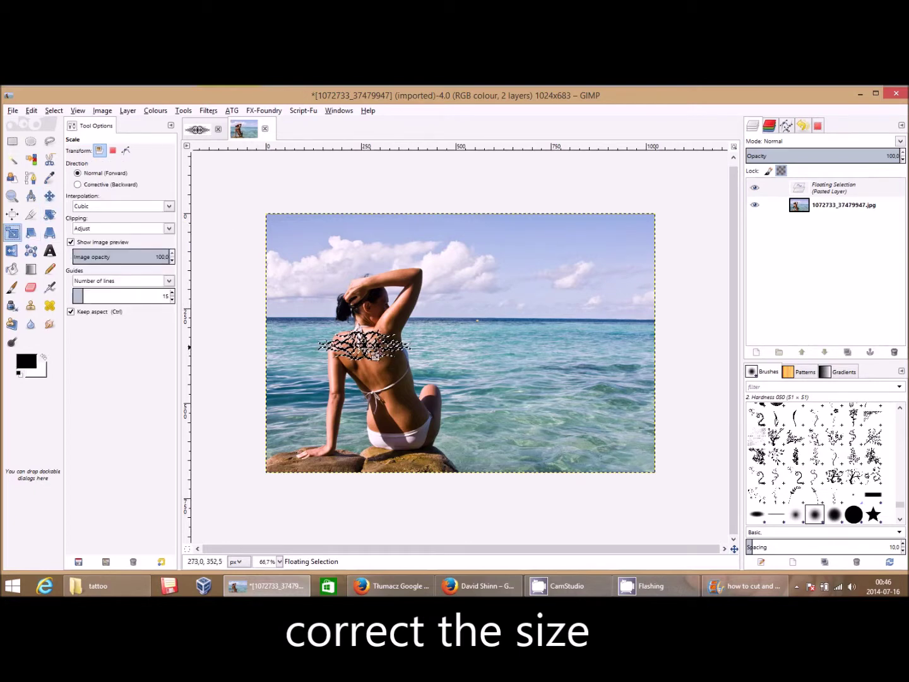
left_click(388, 359)
scroll(721, 459, "down", 6)
scroll(721, 459, "down", 6)
scroll(722, 459, "down", 6)
scroll(722, 460, "down", 5)
scroll(725, 464, "down", 10)
scroll(725, 464, "down", 5)
left_click(788, 506)
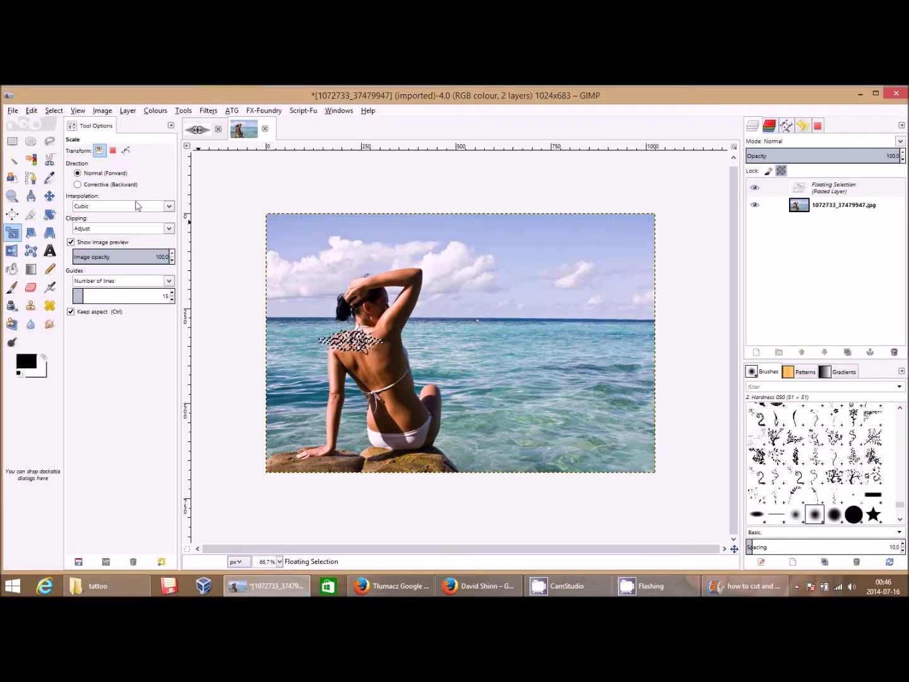
left_click(49, 197)
left_click_drag(354, 344, 380, 358)
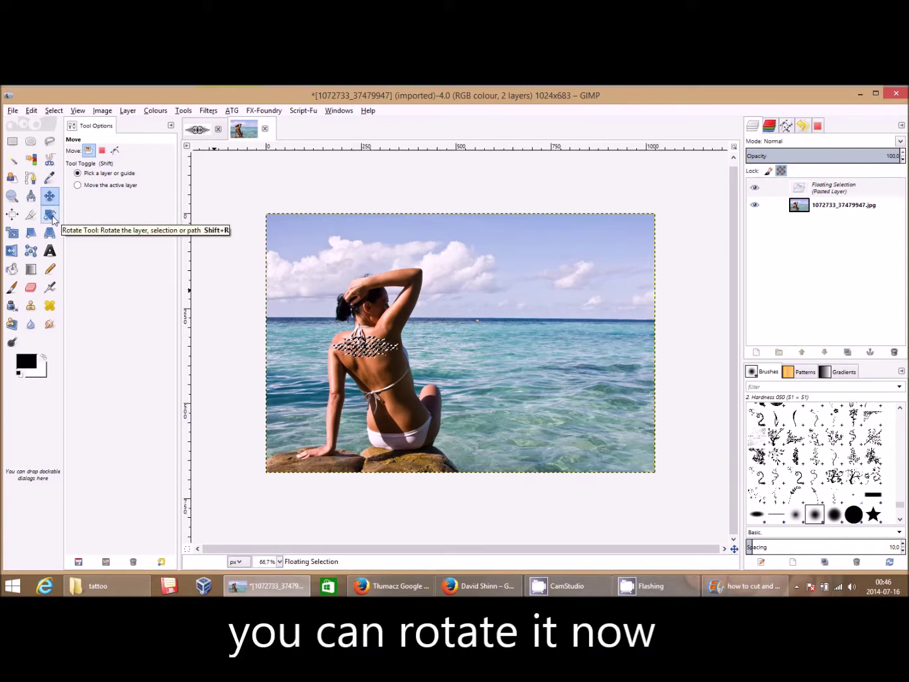
Rotate the tattoo about -13.65° to follow her back, then nudge it slightly higher.
left_click(49, 215)
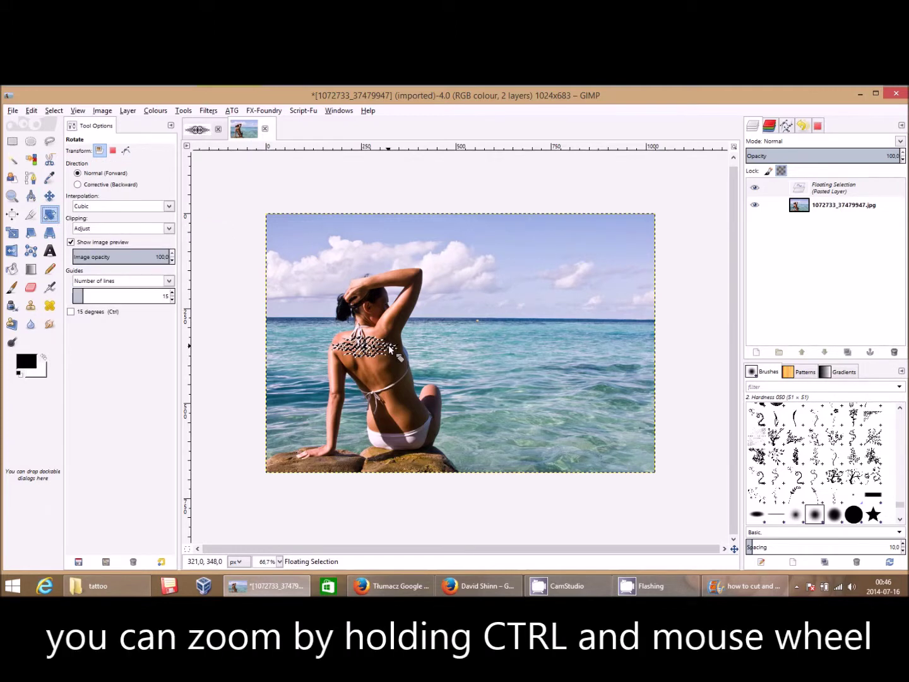
scroll(389, 349, "up", 2)
scroll(379, 346, "up", 1)
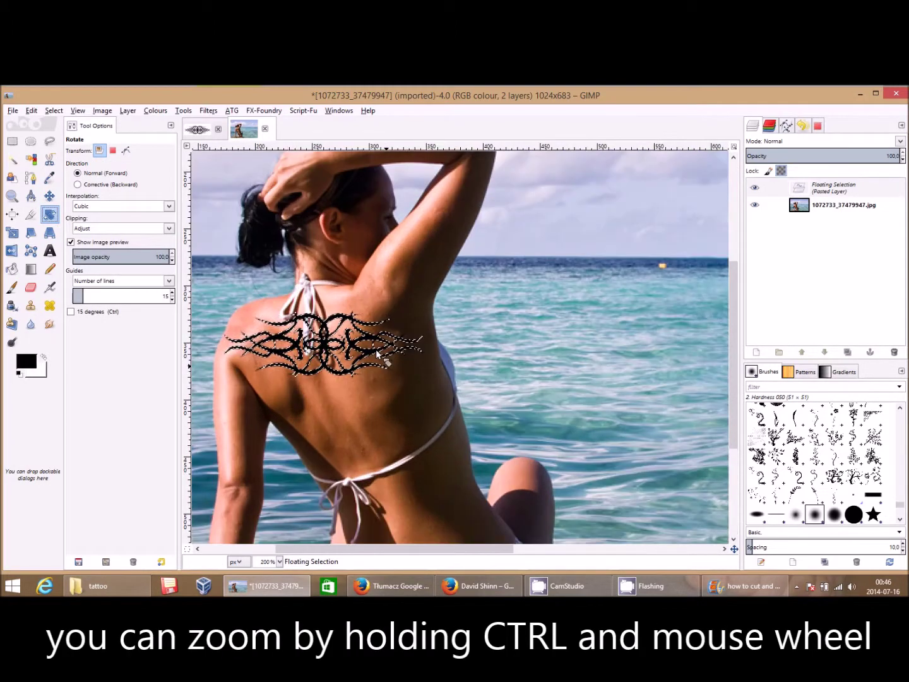
left_click_drag(373, 340, 377, 330)
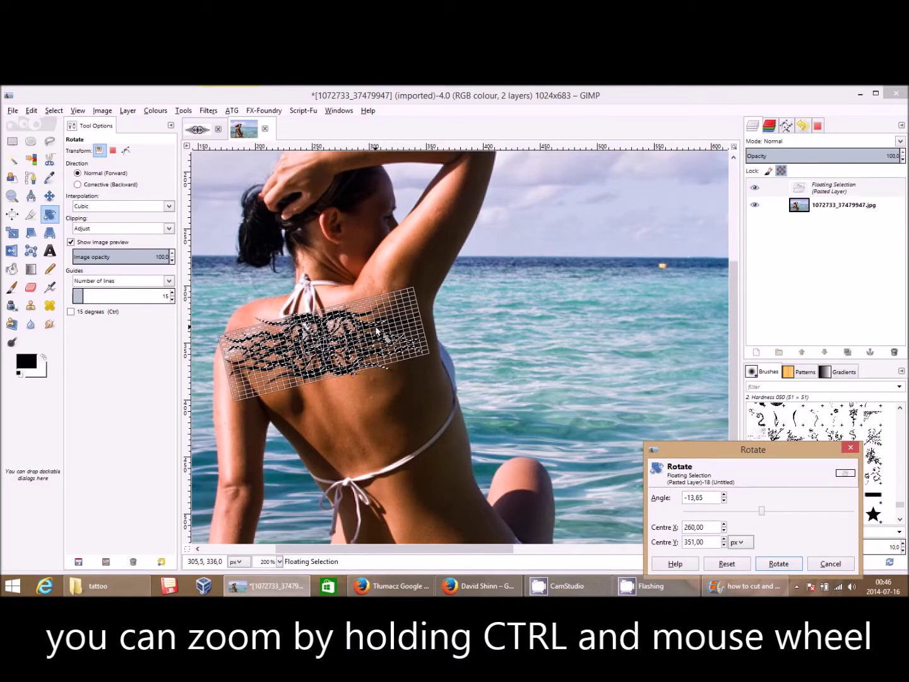
left_click(779, 563)
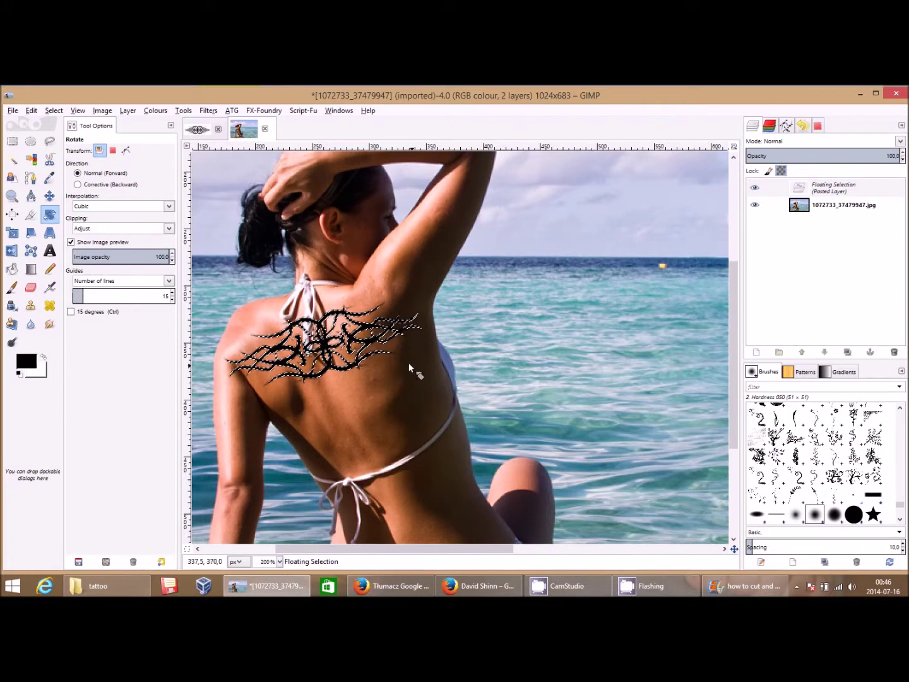
left_click(323, 341)
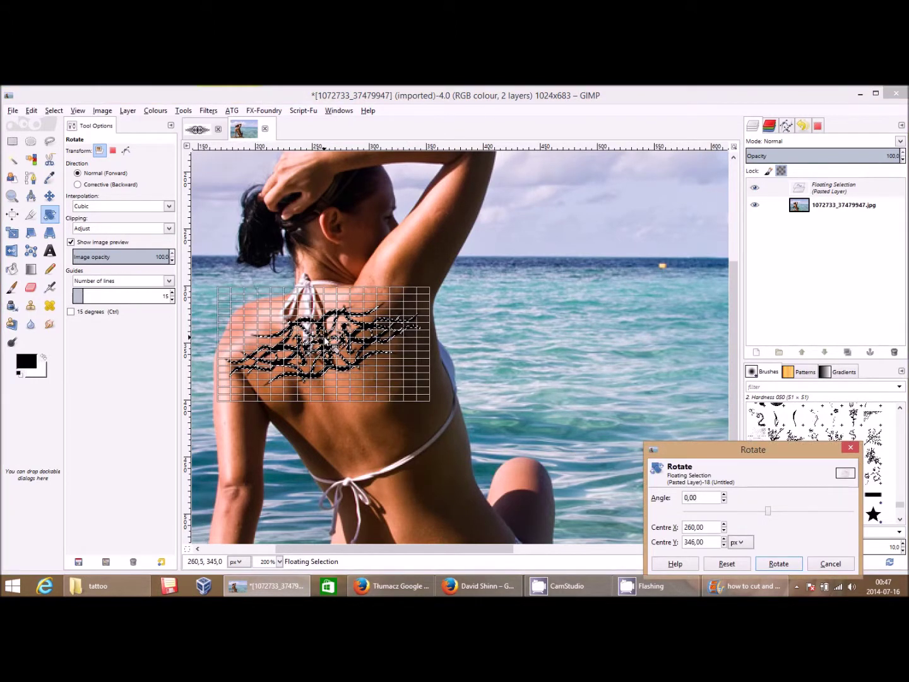
left_click(49, 195)
left_click_drag(323, 344, 323, 332)
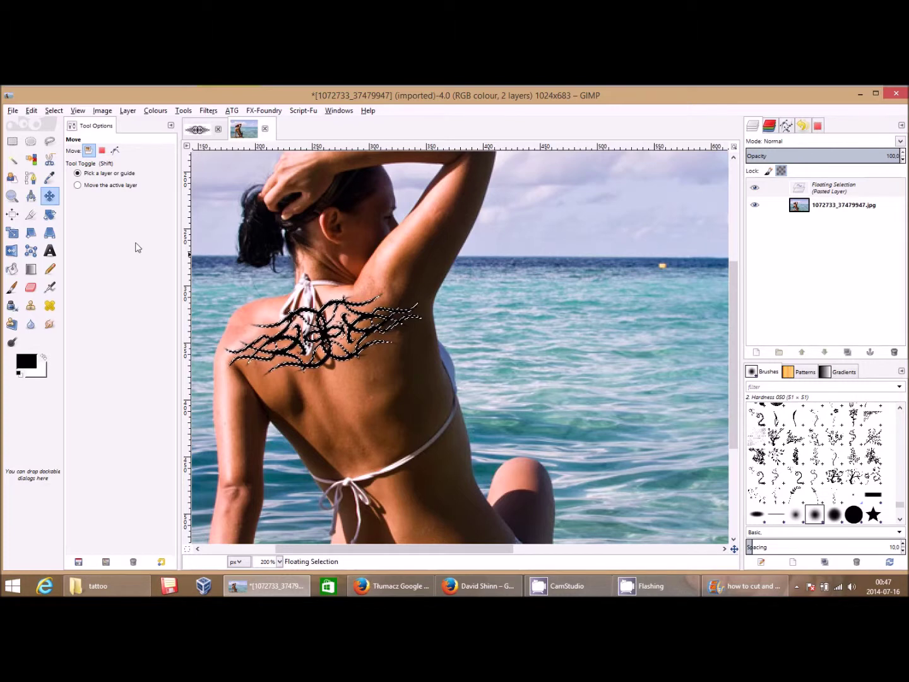
Perspective-transform the tattoo, pulling its corners so it wraps her shoulder.
left_click(50, 232)
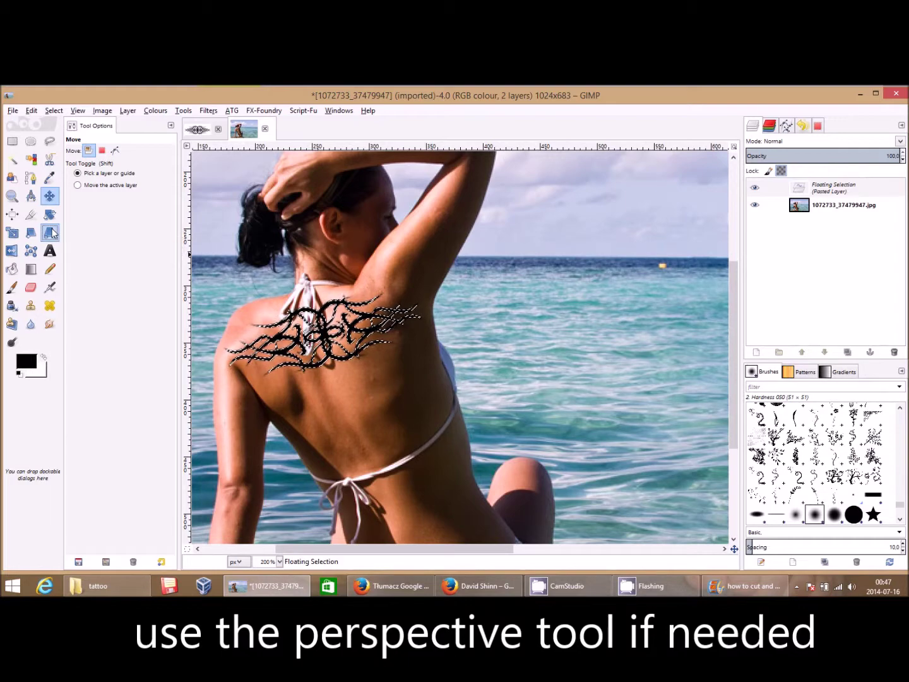
left_click(382, 326)
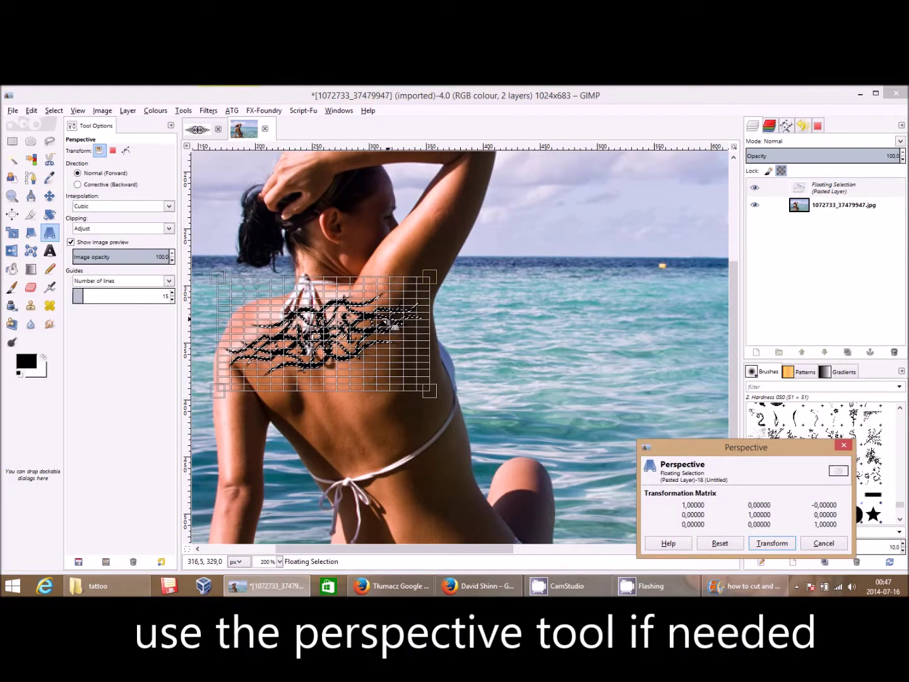
left_click_drag(392, 327, 400, 328)
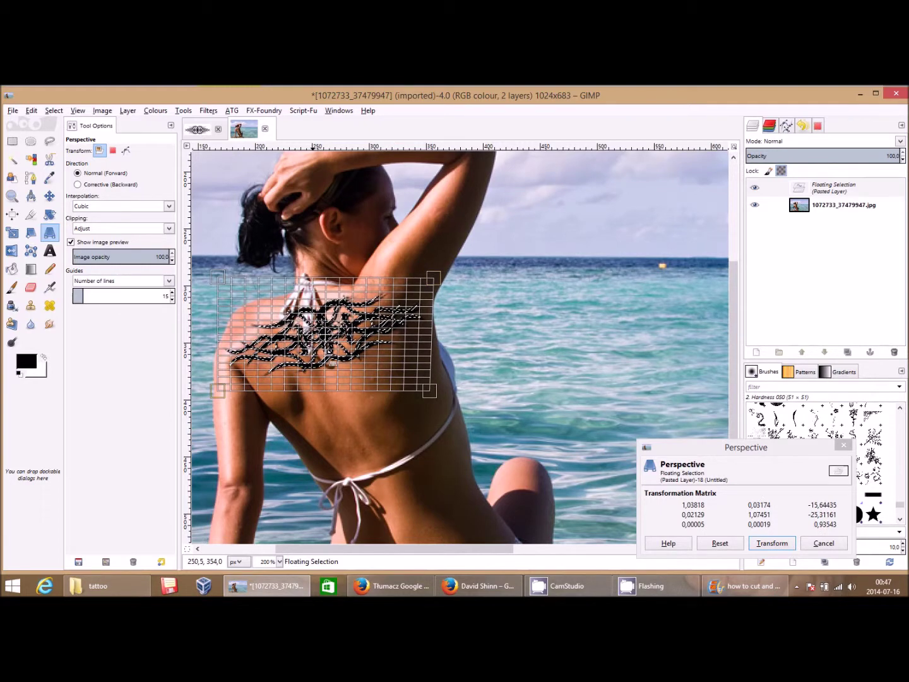
left_click_drag(218, 389, 220, 385)
left_click(772, 542)
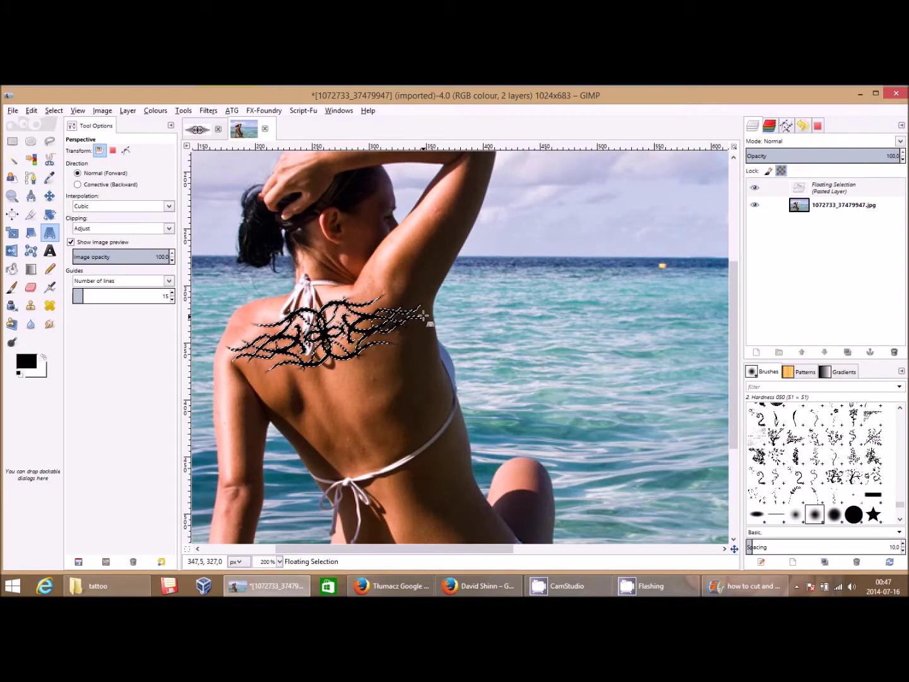
scroll(324, 320, "up", 1, "ctrl")
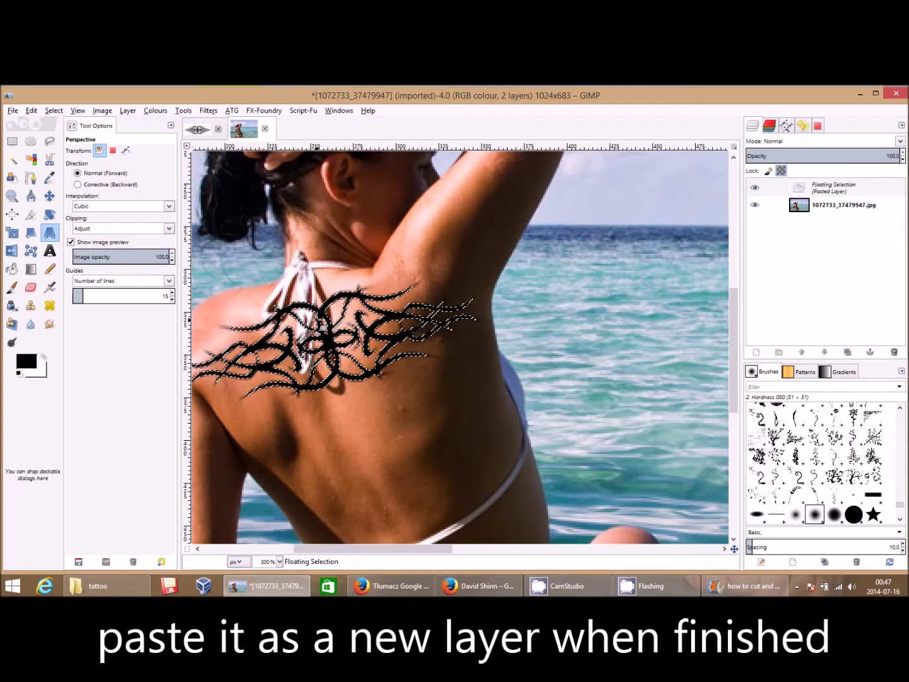
scroll(323, 321, "up", 1, "ctrl")
scroll(324, 321, "up", 1, "ctrl")
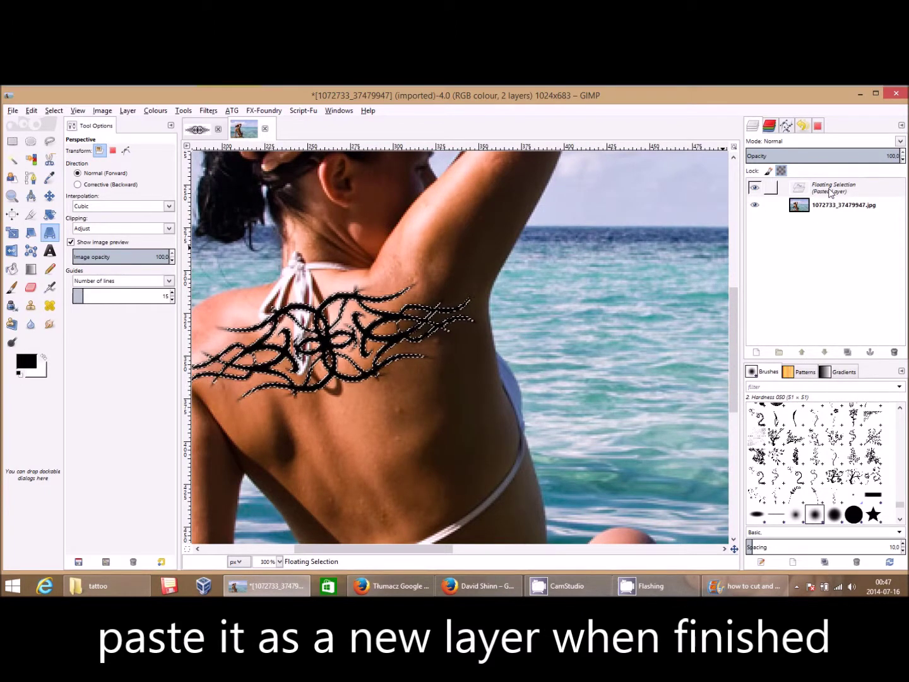
Turn the floating tattoo into Pasted Layer, make it active, and hide it.
left_click(759, 352)
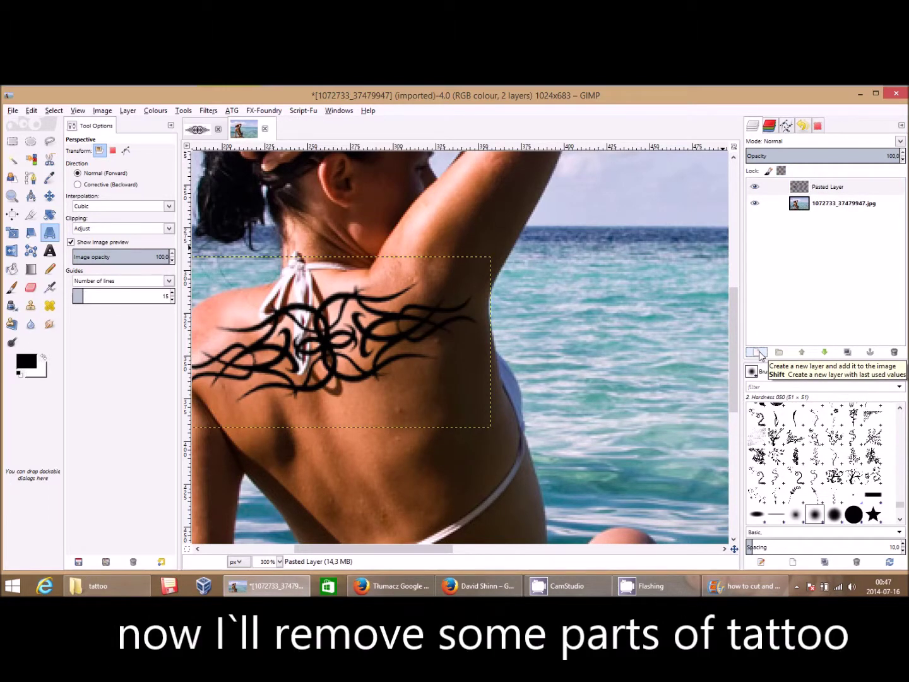
left_click(817, 191)
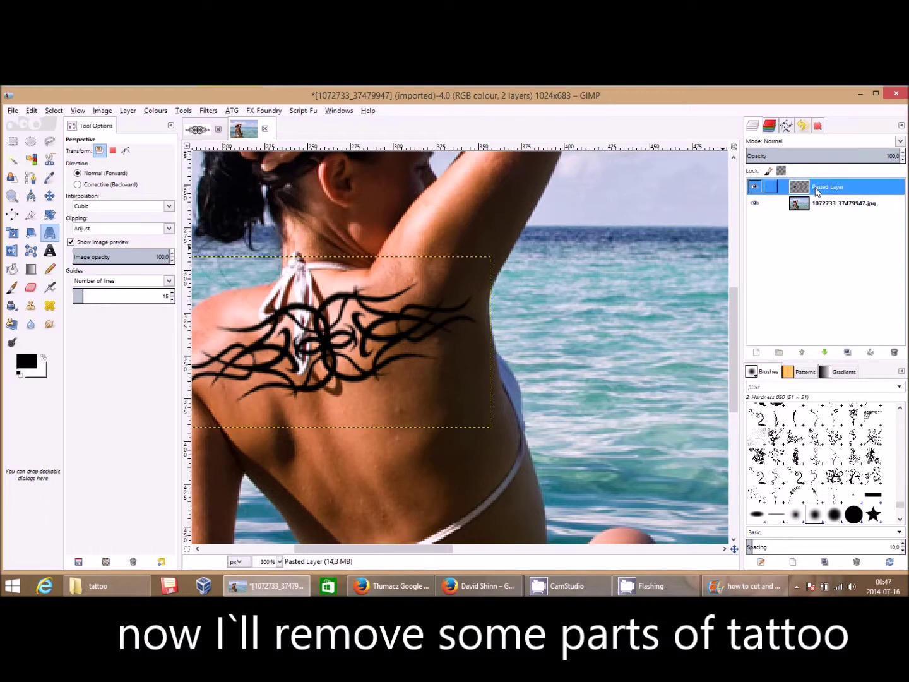
left_click(757, 187)
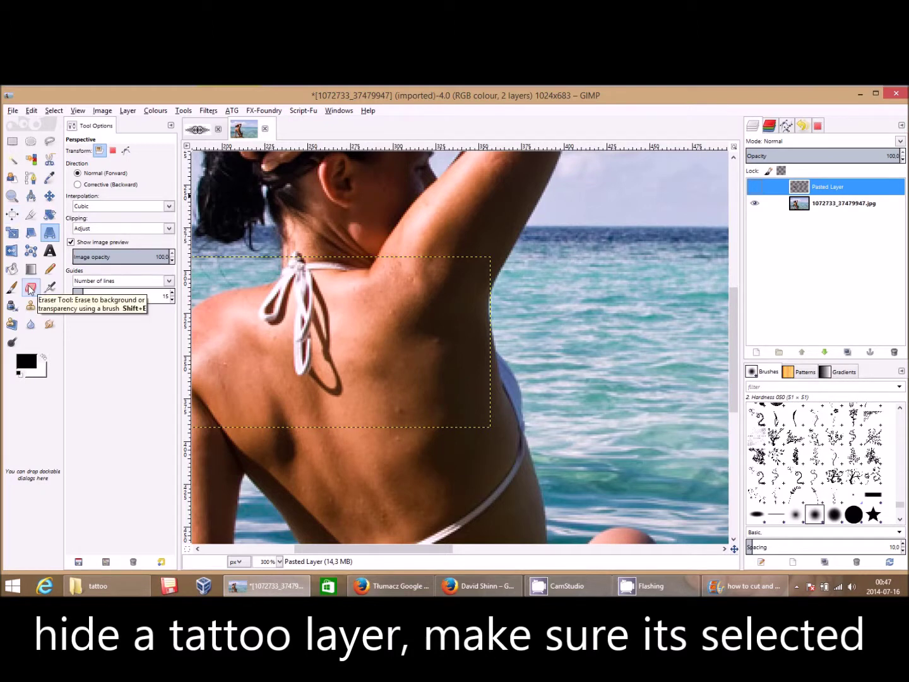
Erase the tattoo layer along the bikini strap tie with a size-3 eraser.
left_click(29, 289)
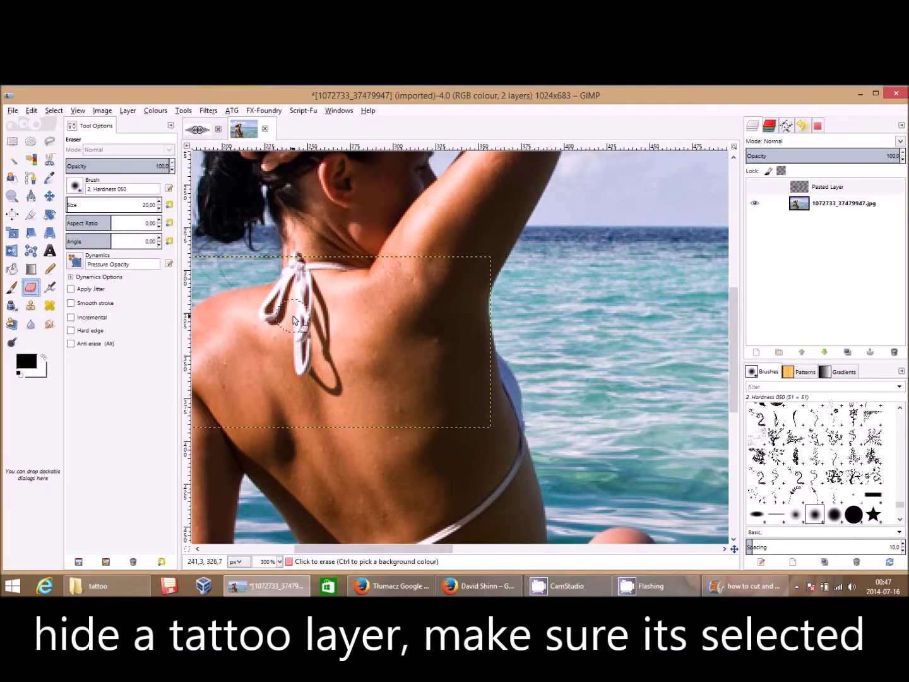
key("bracketleft")
key("bracketleft")
key("bracketleft")
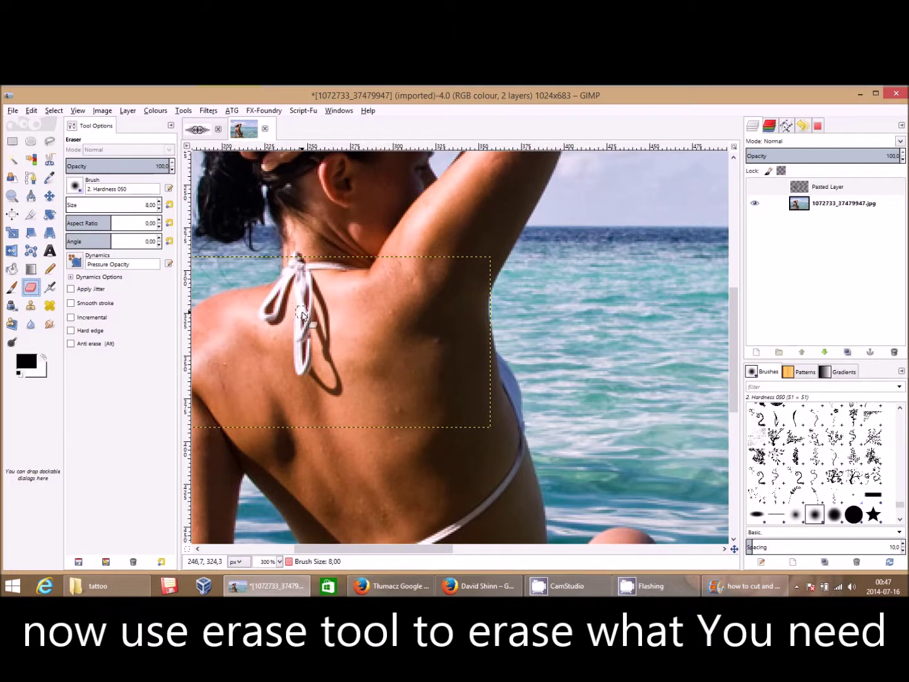
scroll(302, 313, "up", 1)
scroll(303, 296, "up", 1)
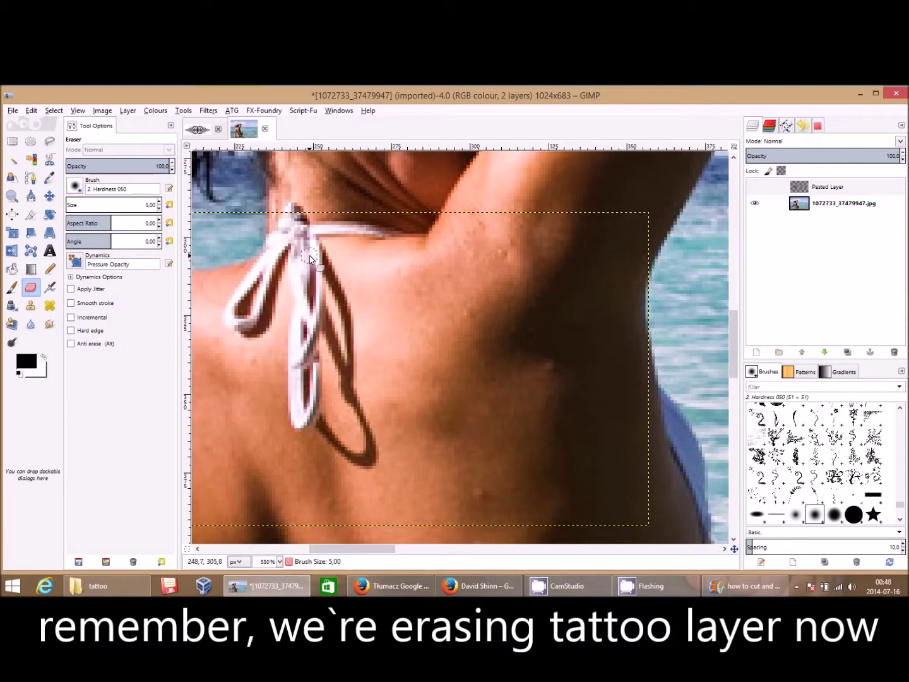
key("bracketleft")
key("bracketleft")
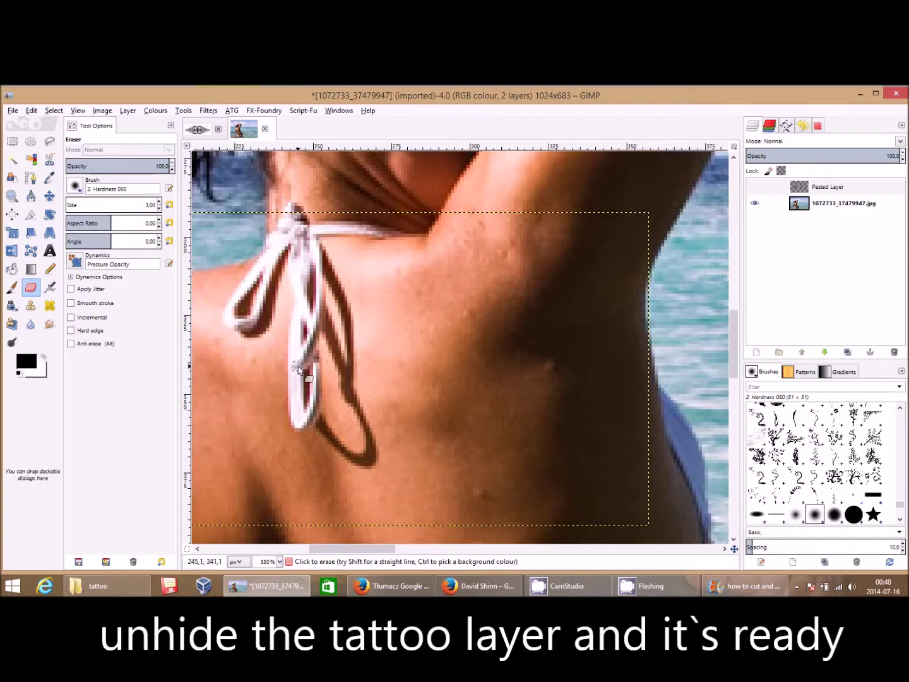
Unhide Pasted Layer, zoom out to 100%, and make the beach photo layer active.
left_click(754, 187)
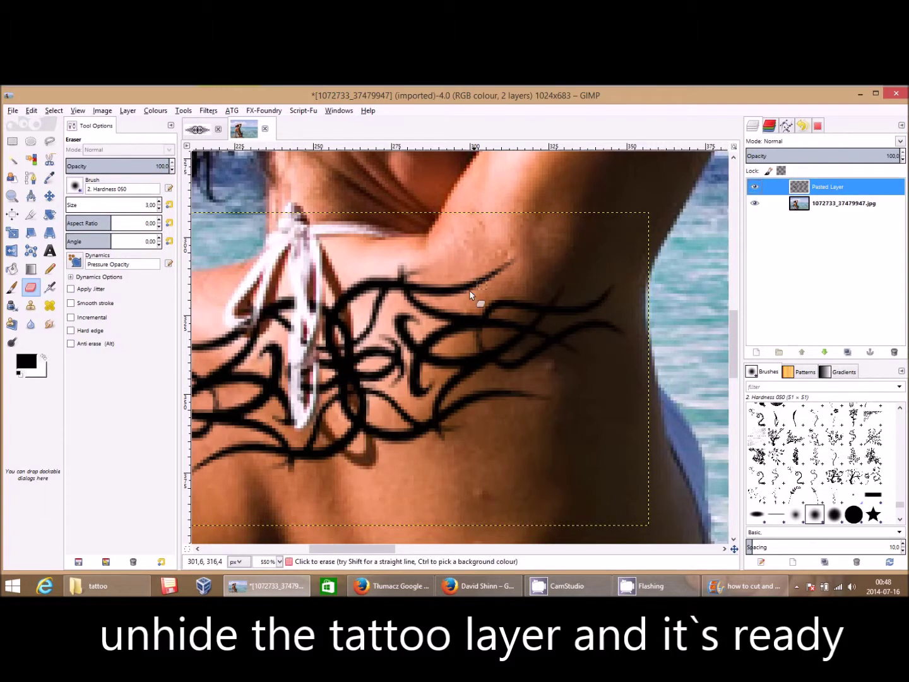
scroll(463, 310, "down", 2)
scroll(464, 310, "down", 2)
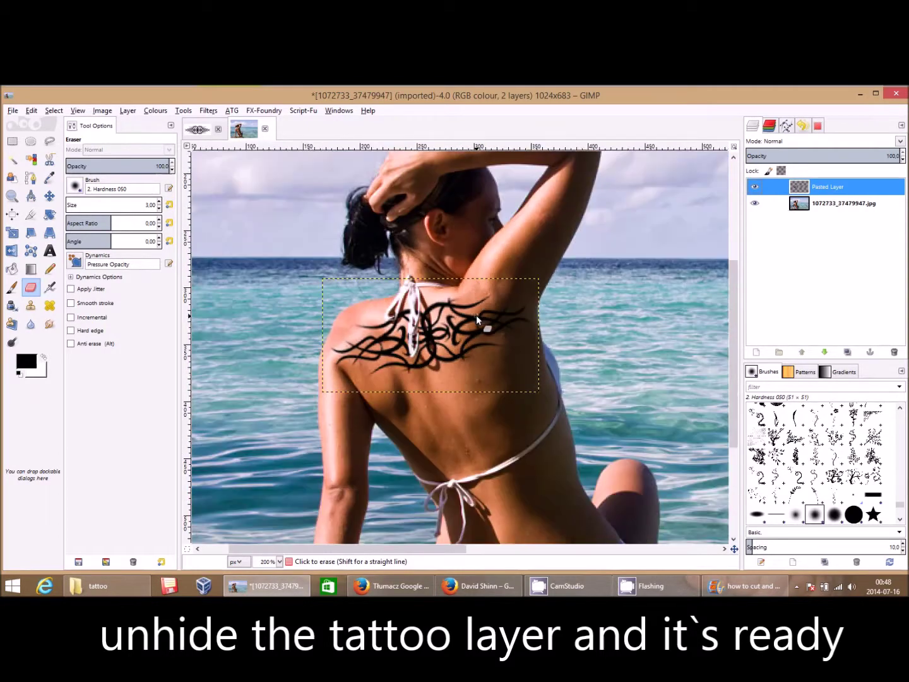
scroll(468, 311, "down", 1)
scroll(494, 320, "down", 2)
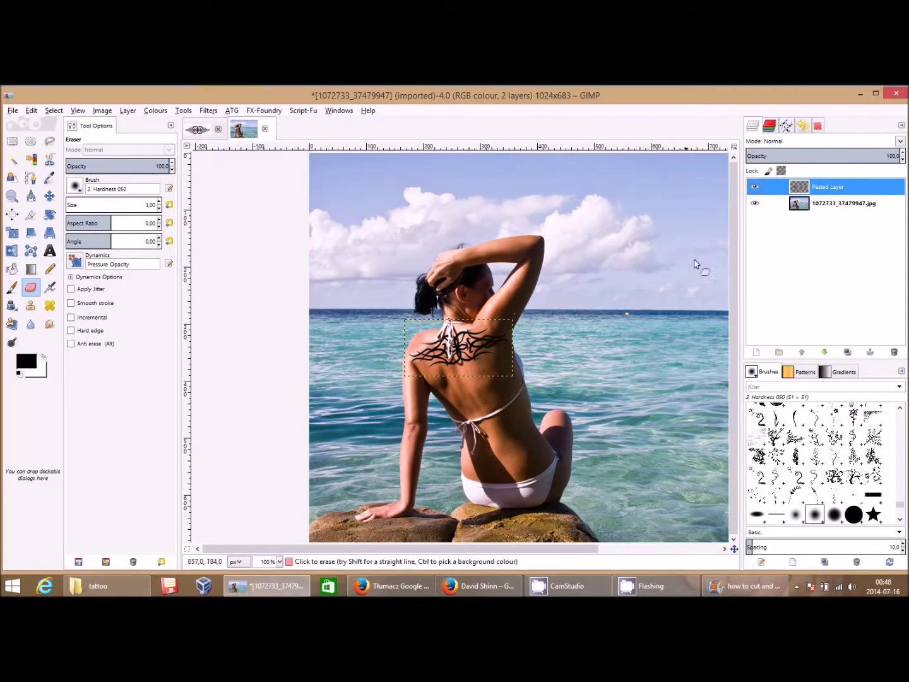
left_click(808, 204)
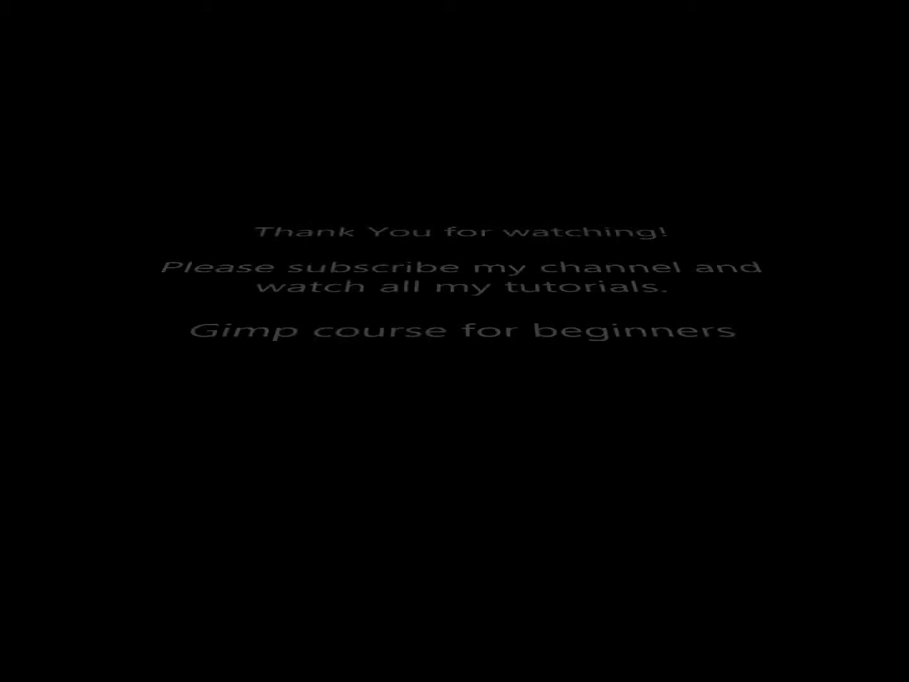